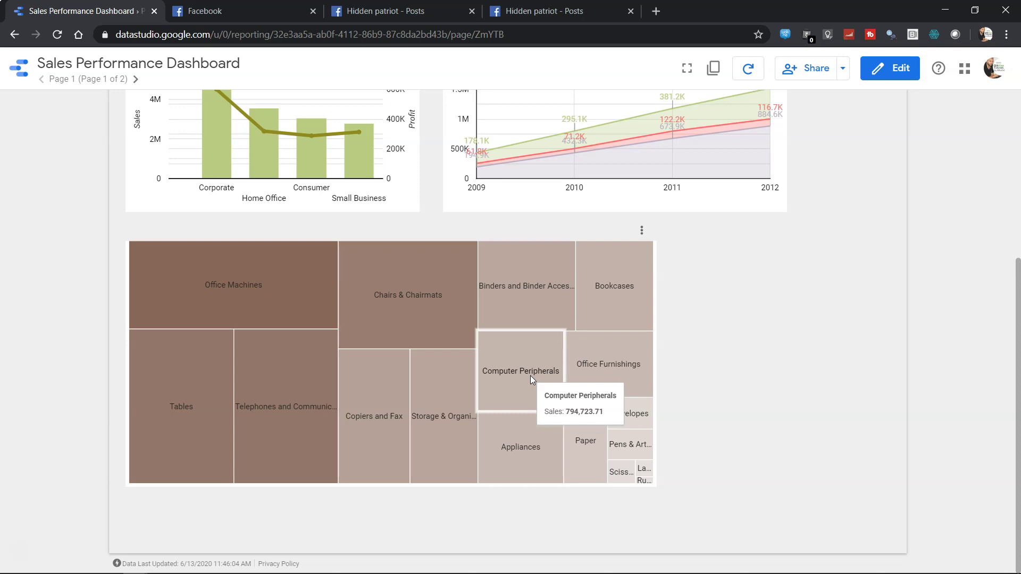
- In edit mode, delete the old treemap and add a new Treemap chart
{"action": "left_click", "coordinate": [899, 78]}
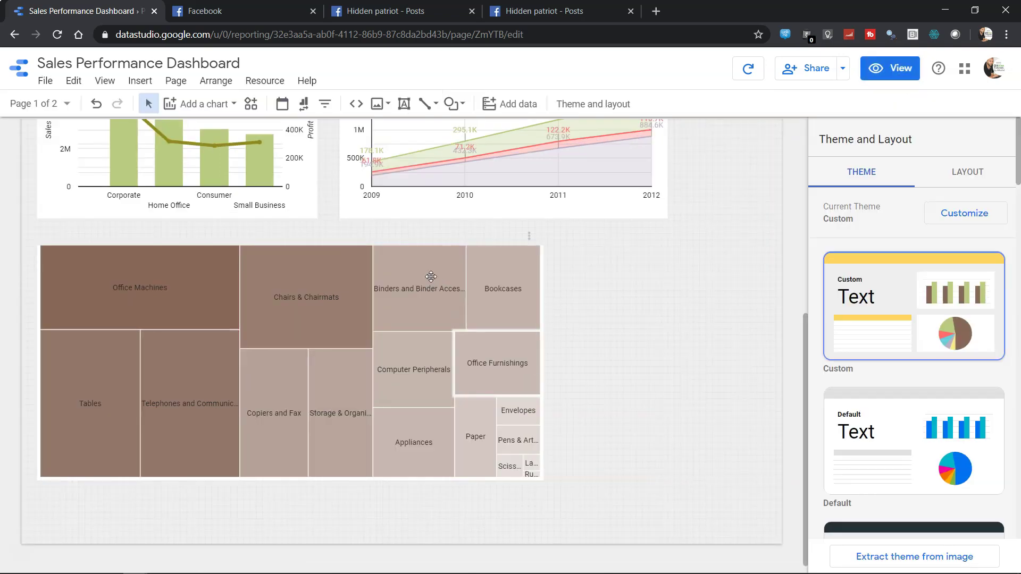
{"action": "left_click", "coordinate": [430, 275]}
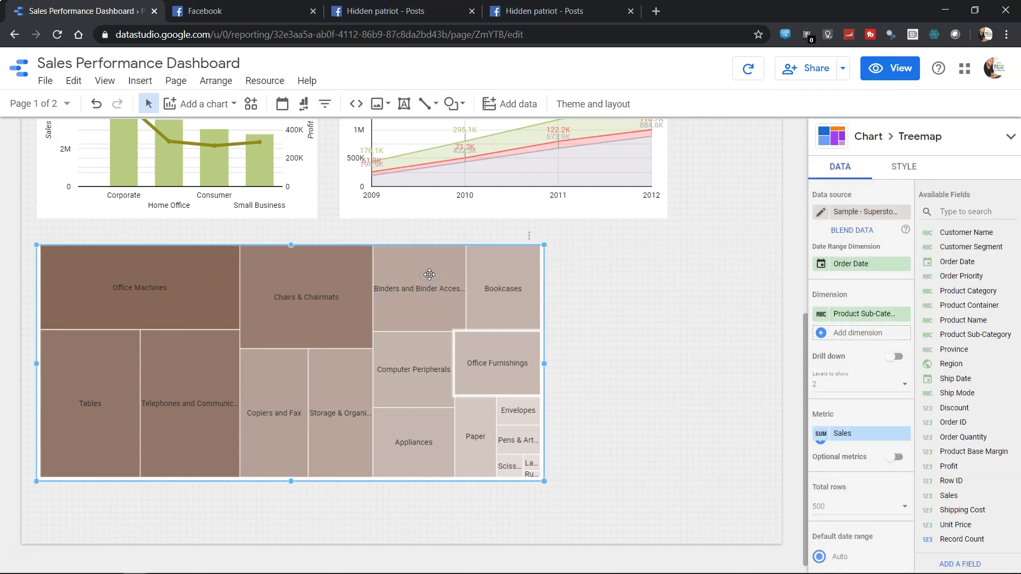
{"action": "key", "text": "Delete"}
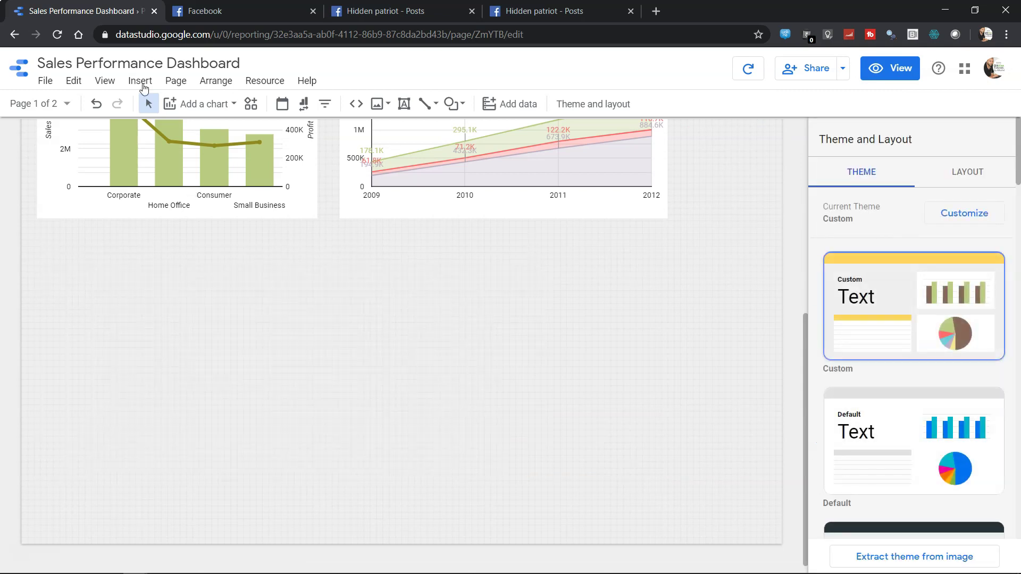
{"action": "left_click", "coordinate": [196, 104]}
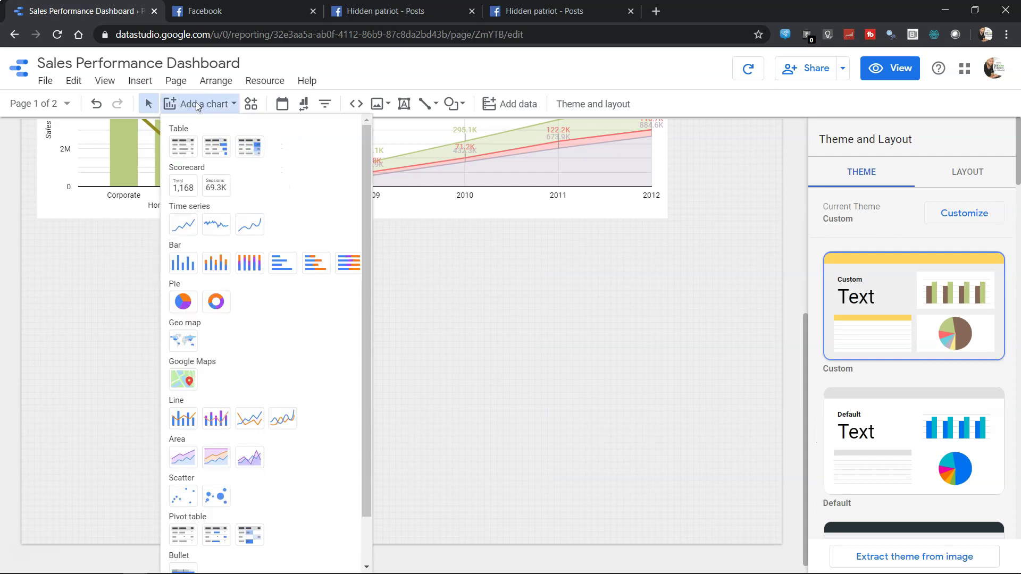
{"action": "scroll", "coordinate": [251, 332], "scroll_direction": "down", "scroll_amount": 1}
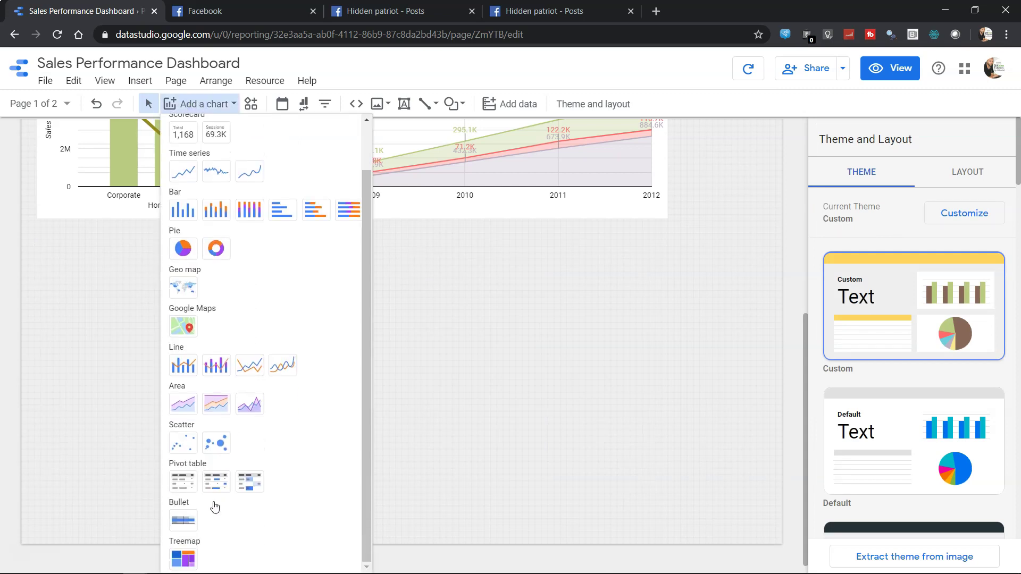
{"action": "left_click", "coordinate": [183, 558]}
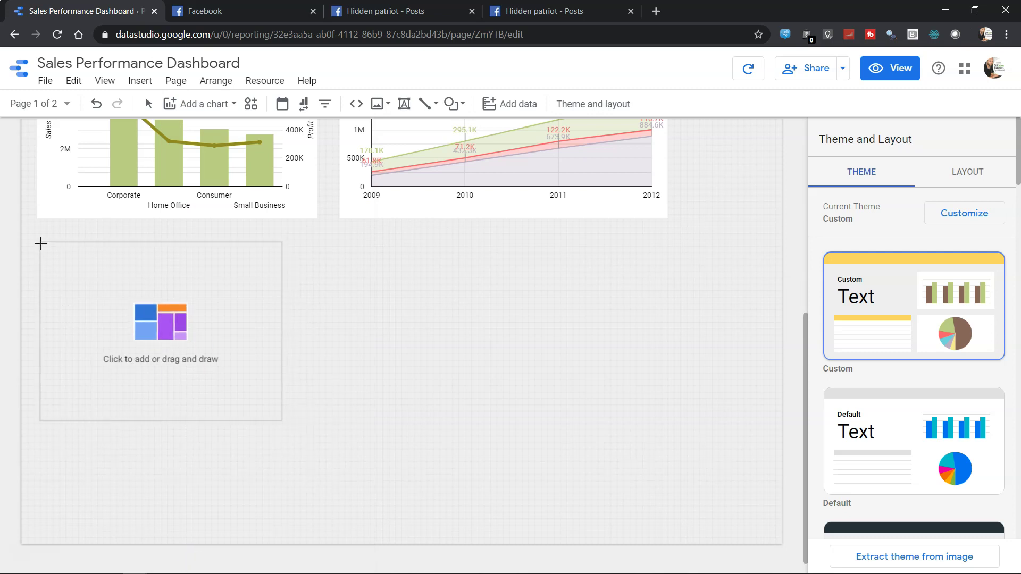
- Place the treemap below the two charts, widen it, and settle on a shorter height
{"action": "left_click", "coordinate": [37, 242]}
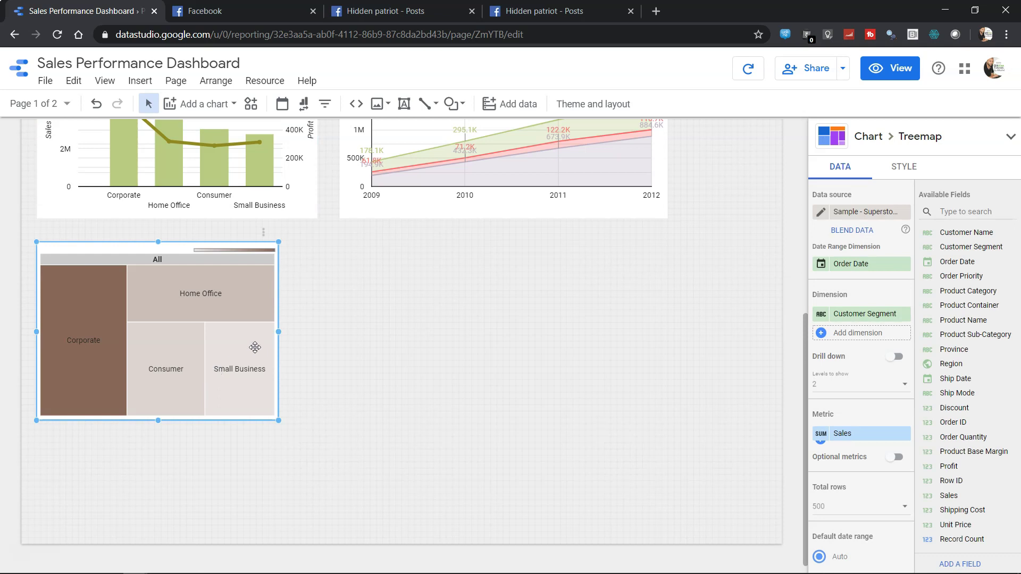
{"action": "left_click_drag", "start_coordinate": [279, 331], "coordinate": [593, 343]}
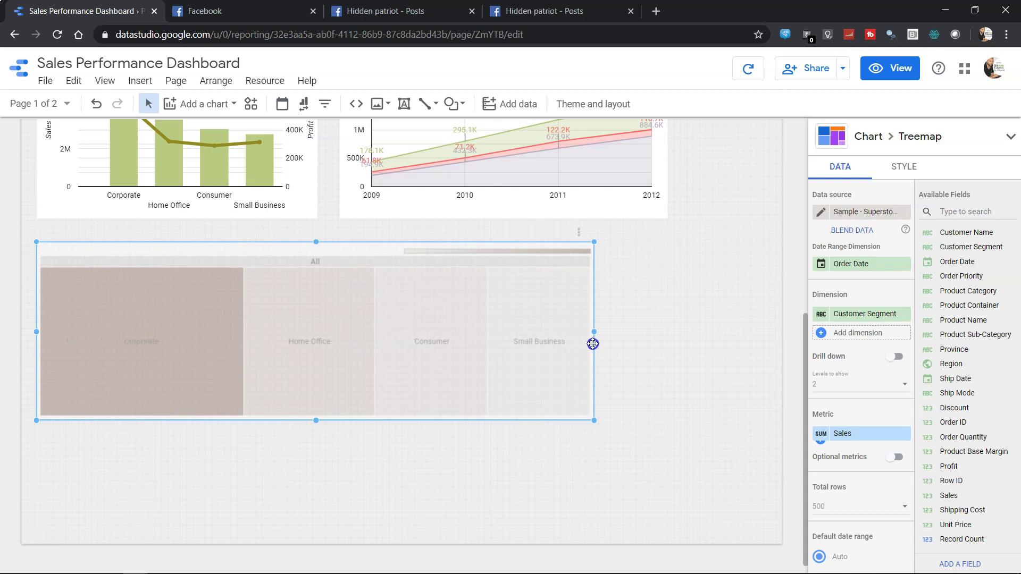
{"action": "left_click_drag", "start_coordinate": [316, 420], "coordinate": [317, 508]}
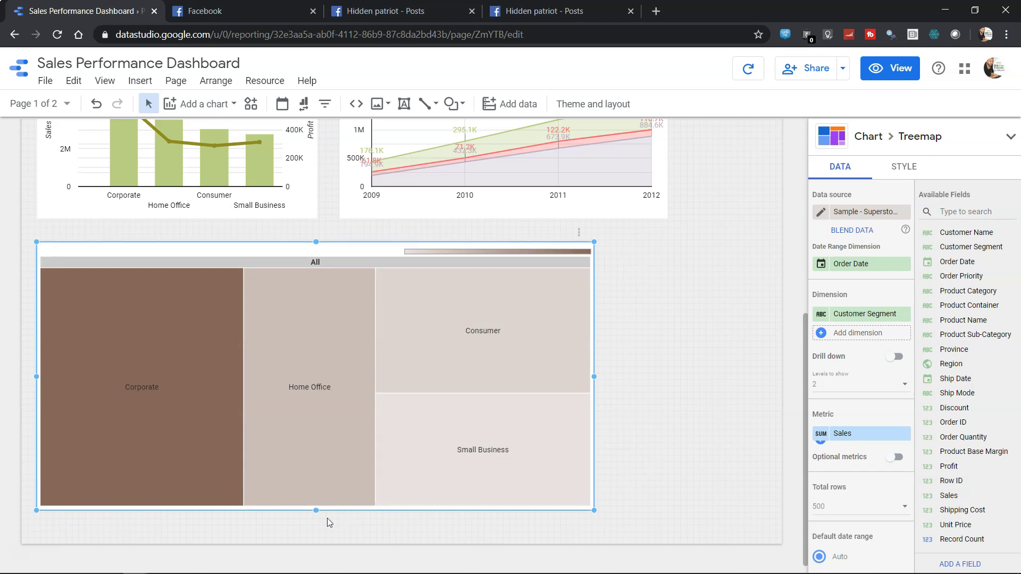
{"action": "left_click_drag", "start_coordinate": [317, 511], "coordinate": [312, 415]}
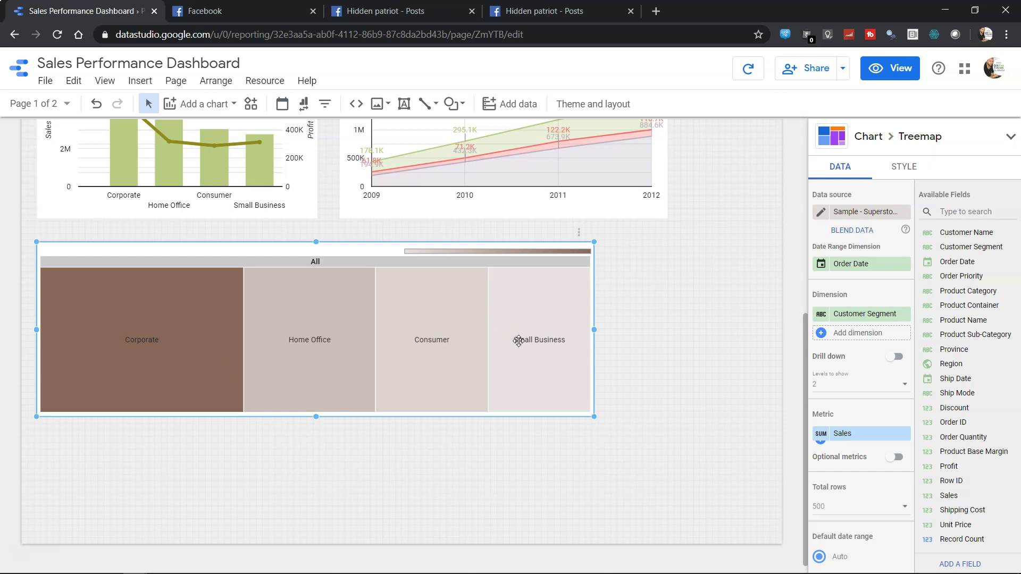
- Enlarge the treemap downward and set Product Sub-Category as its dimension
{"action": "left_click_drag", "start_coordinate": [316, 416], "coordinate": [320, 494]}
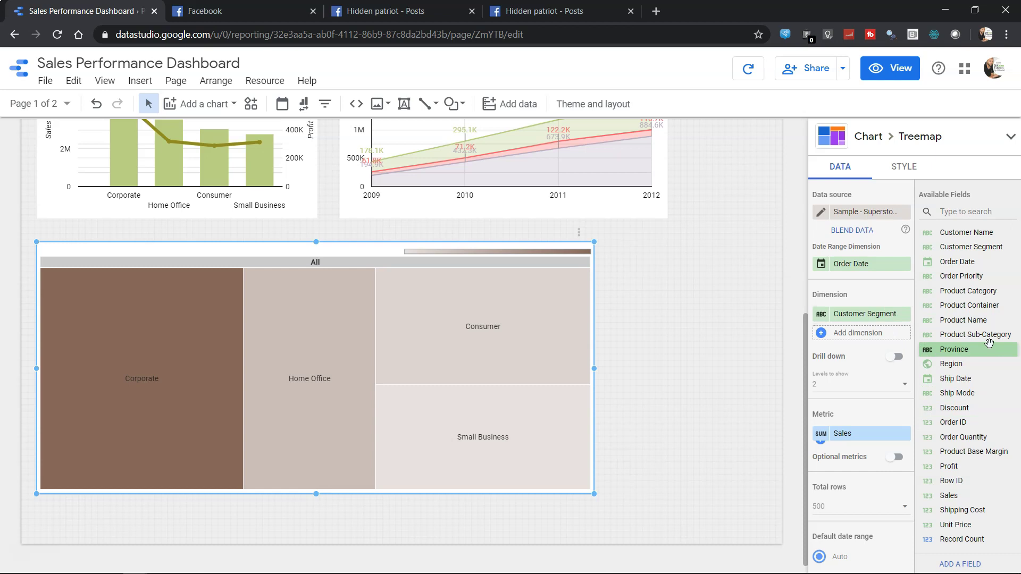
{"action": "left_click_drag", "start_coordinate": [995, 336], "coordinate": [871, 316]}
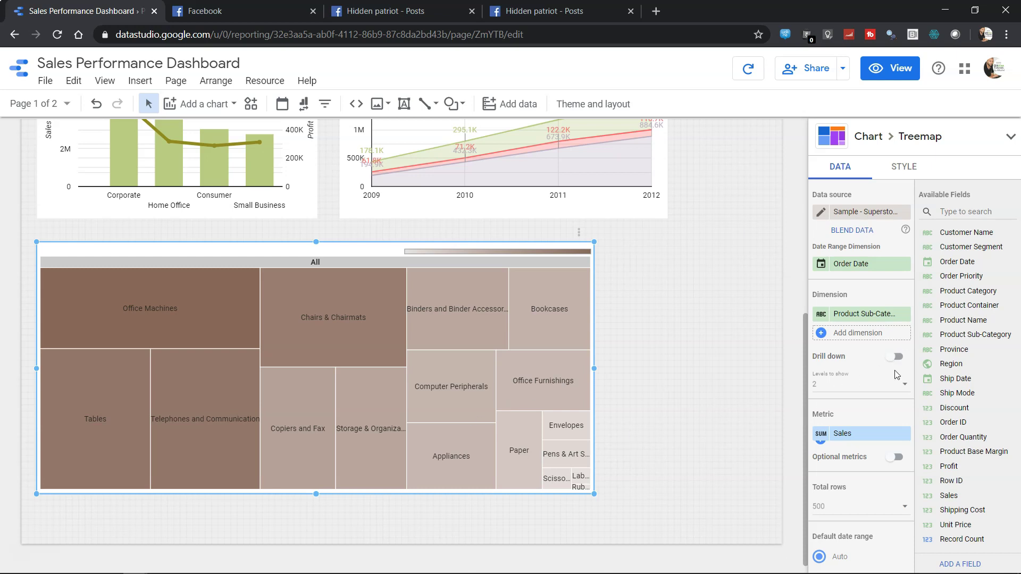
{"action": "left_click", "coordinate": [902, 383]}
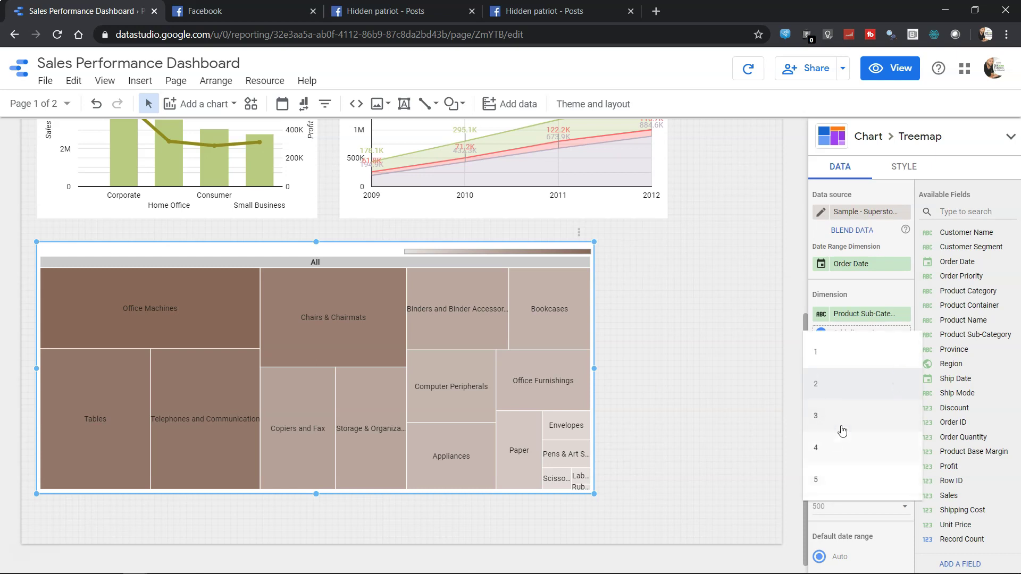
{"action": "left_click", "coordinate": [748, 435]}
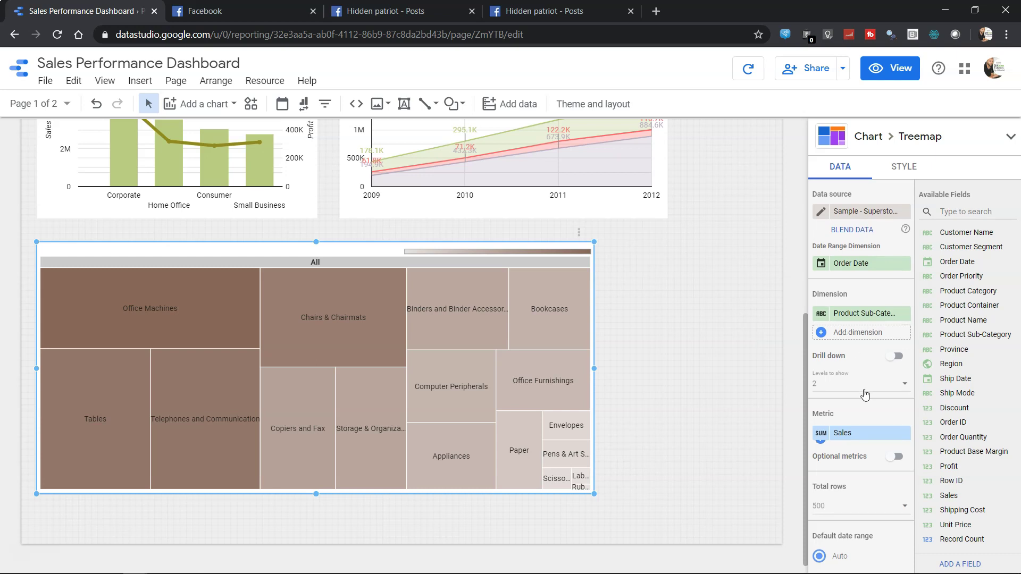
{"action": "scroll", "coordinate": [865, 395], "scroll_direction": "down", "scroll_amount": 2}
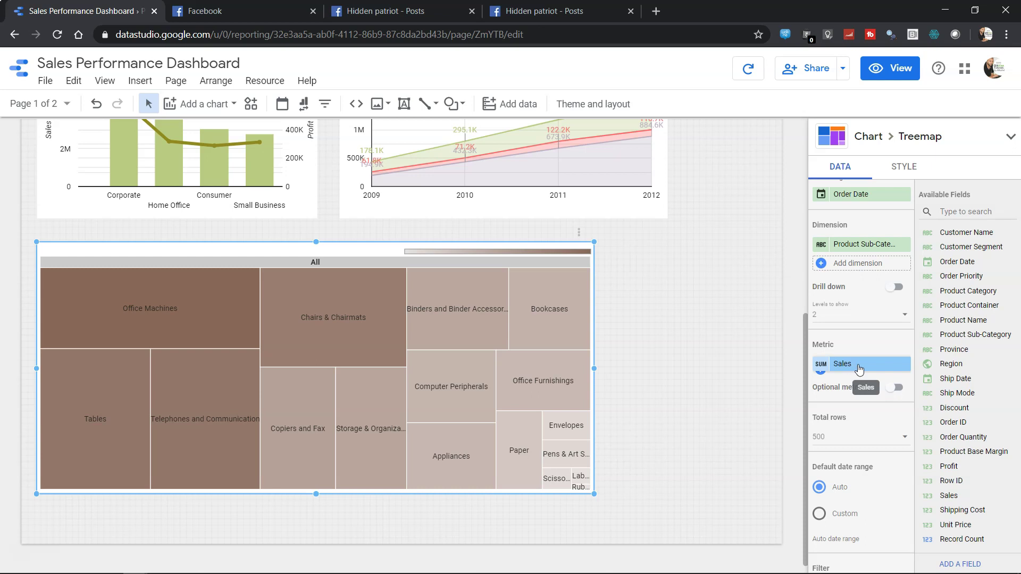
{"action": "left_click", "coordinate": [850, 366]}
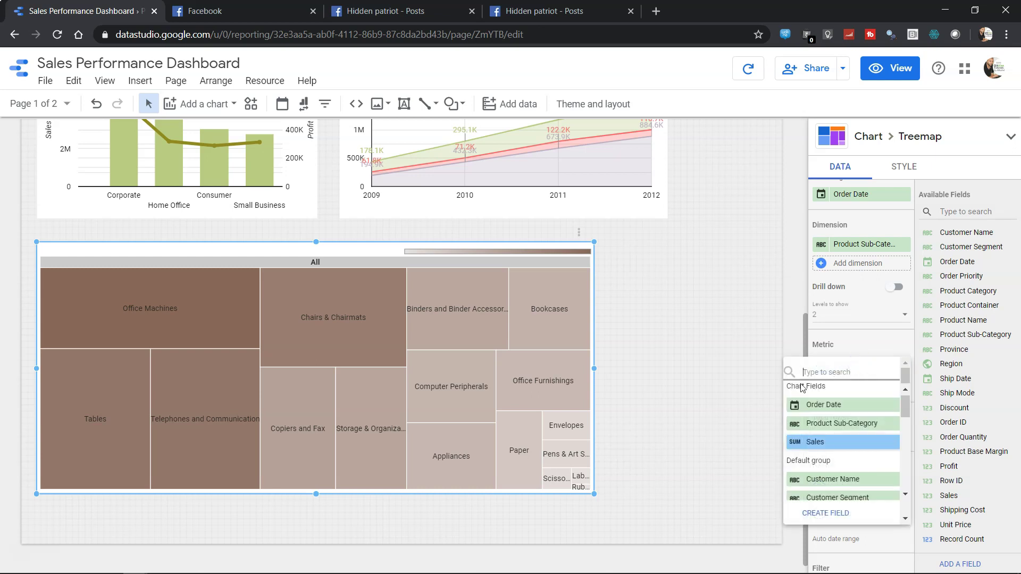
{"action": "left_click", "coordinate": [741, 392]}
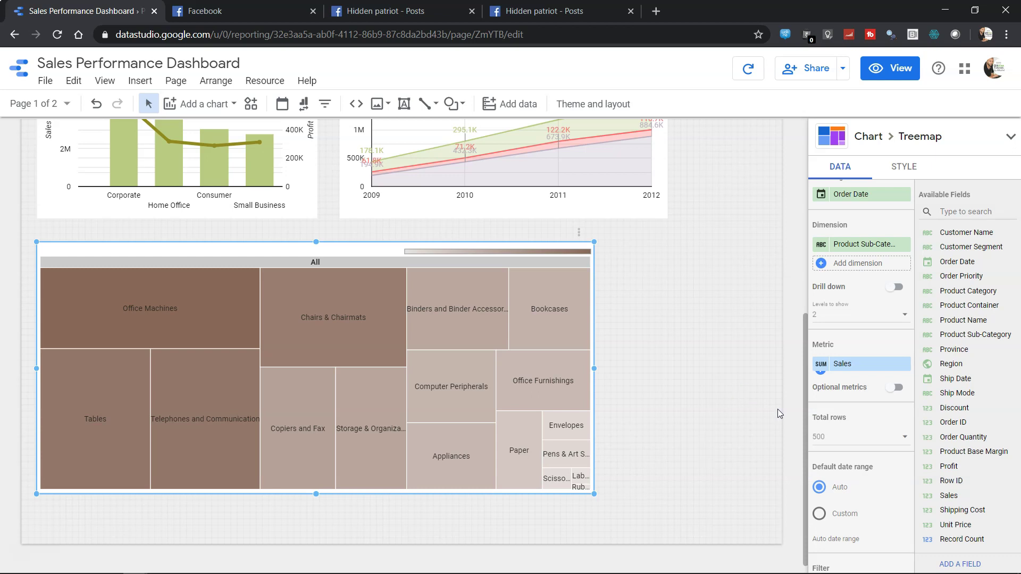